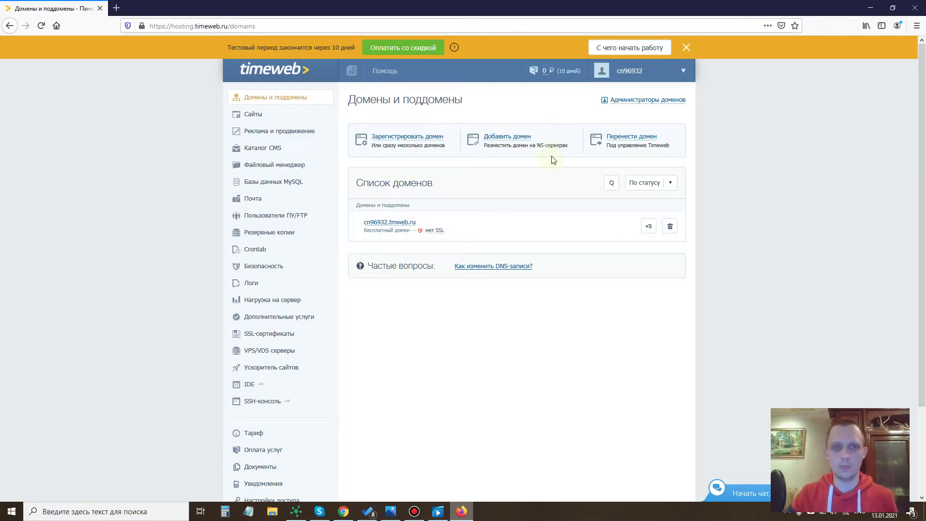
- Review the hosting account's MySQL databases, file manager, sites and domains sections, including the free domain in the domain list
{"action": "left_click", "coordinate": [286, 191]}
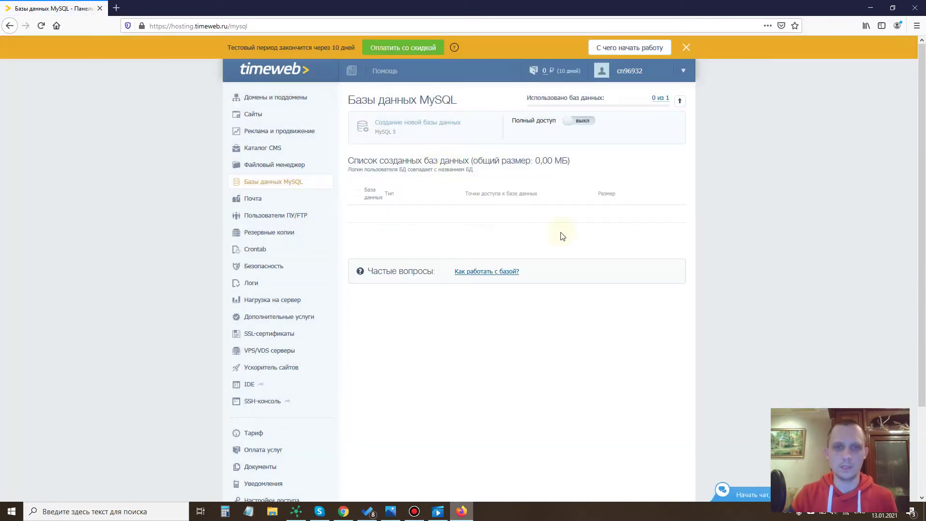
{"action": "left_click", "coordinate": [277, 166]}
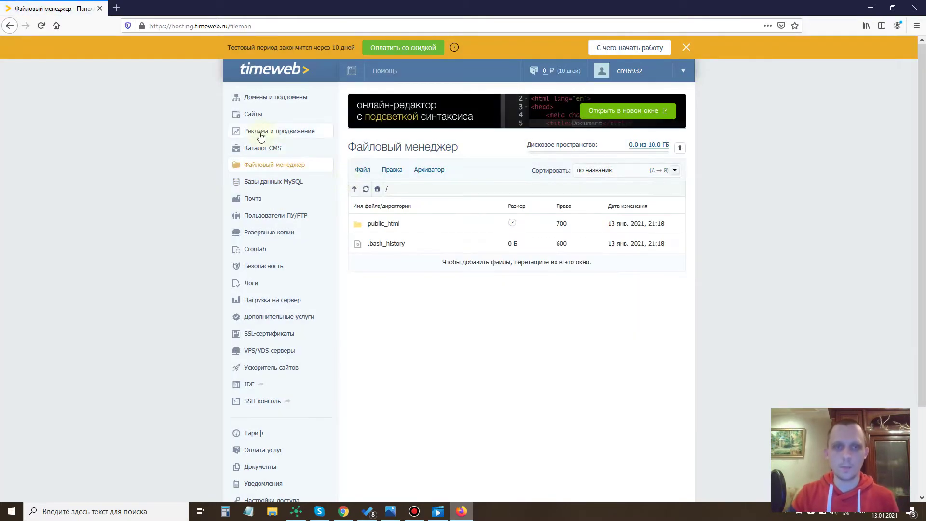
{"action": "left_click", "coordinate": [268, 121]}
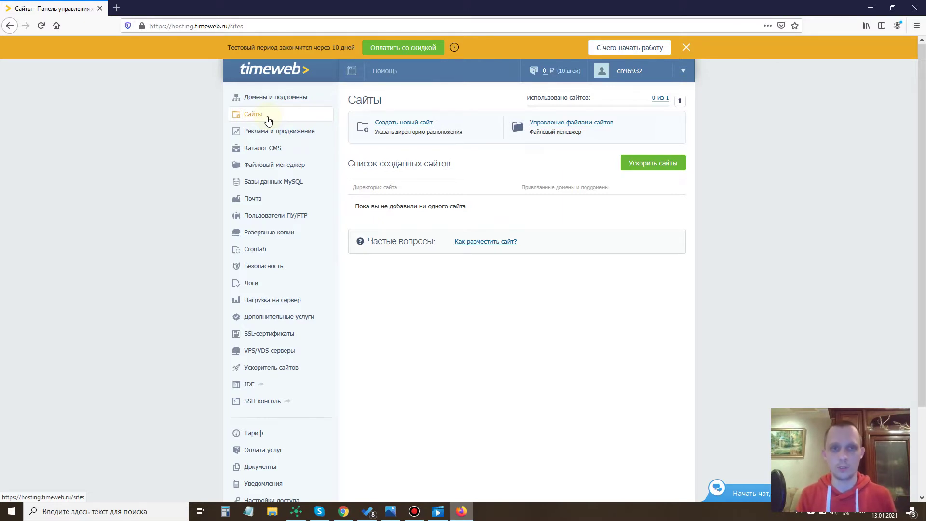
{"action": "left_click", "coordinate": [285, 103]}
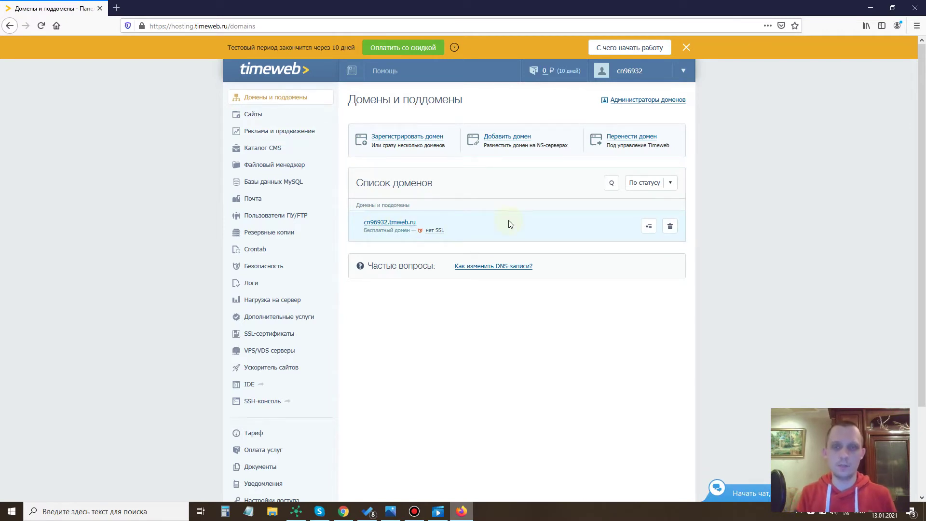
{"action": "left_click_drag", "start_coordinate": [418, 222], "coordinate": [355, 243]}
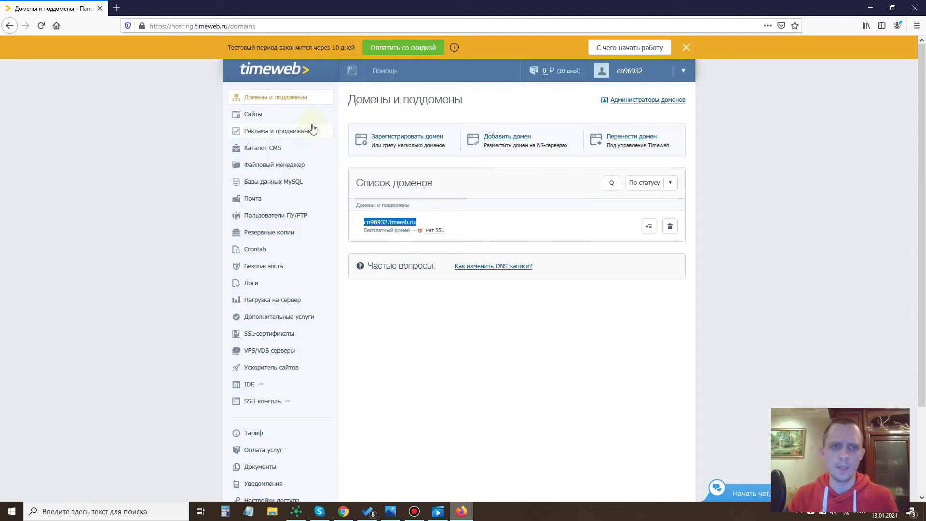
{"action": "left_click", "coordinate": [481, 222]}
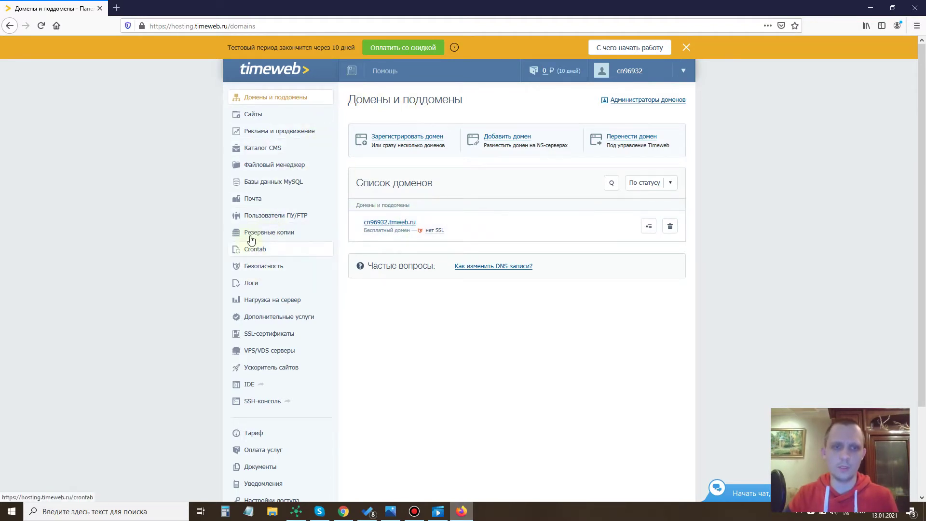
- Find WordPress in the hosting's CMS catalogue and open its application installation form
{"action": "left_click", "coordinate": [255, 152]}
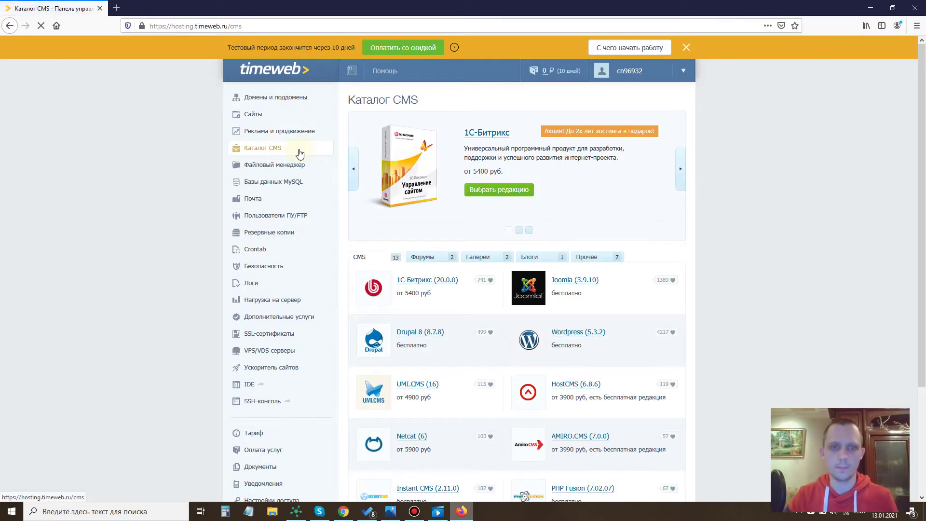
{"action": "scroll", "coordinate": [826, 155], "scroll_direction": "down", "scroll_amount": 2}
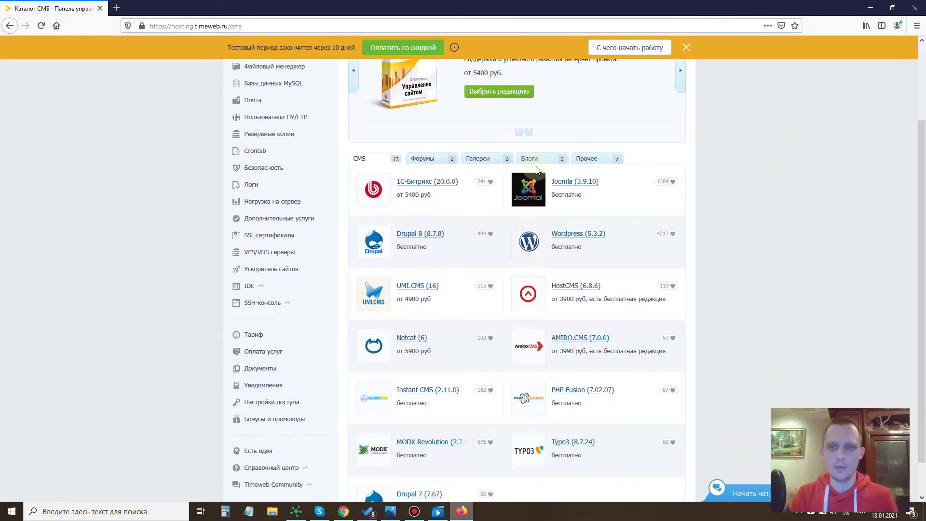
{"action": "scroll", "coordinate": [739, 231], "scroll_direction": "down", "scroll_amount": 1}
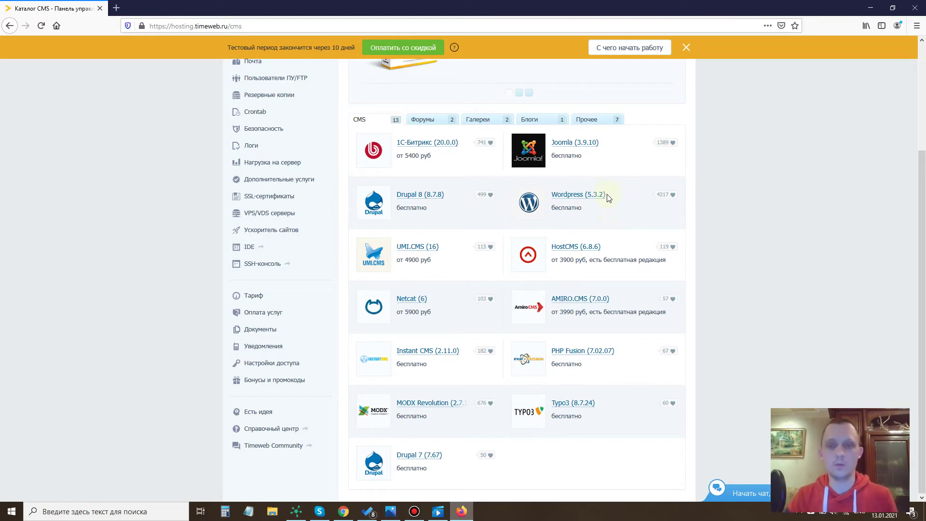
{"action": "scroll", "coordinate": [316, 222], "scroll_direction": "up", "scroll_amount": 3}
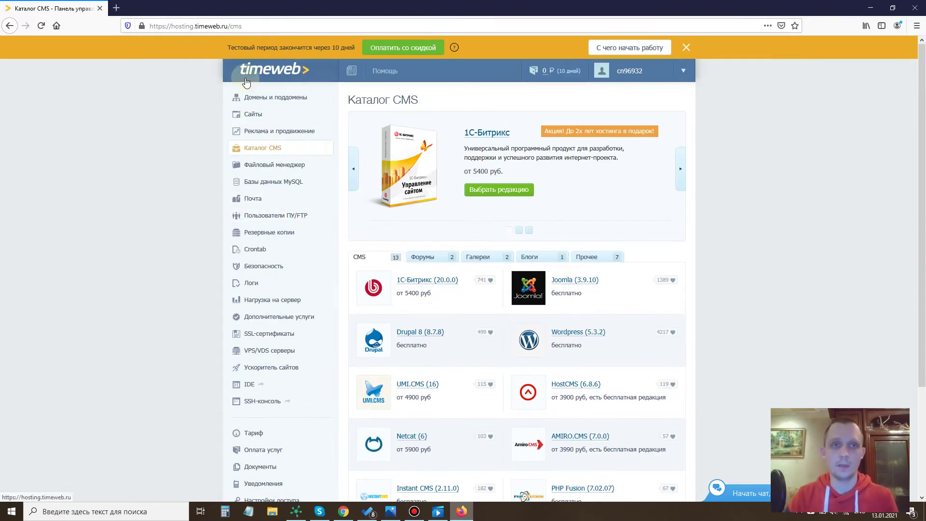
{"action": "scroll", "coordinate": [666, 266], "scroll_direction": "down", "scroll_amount": 2}
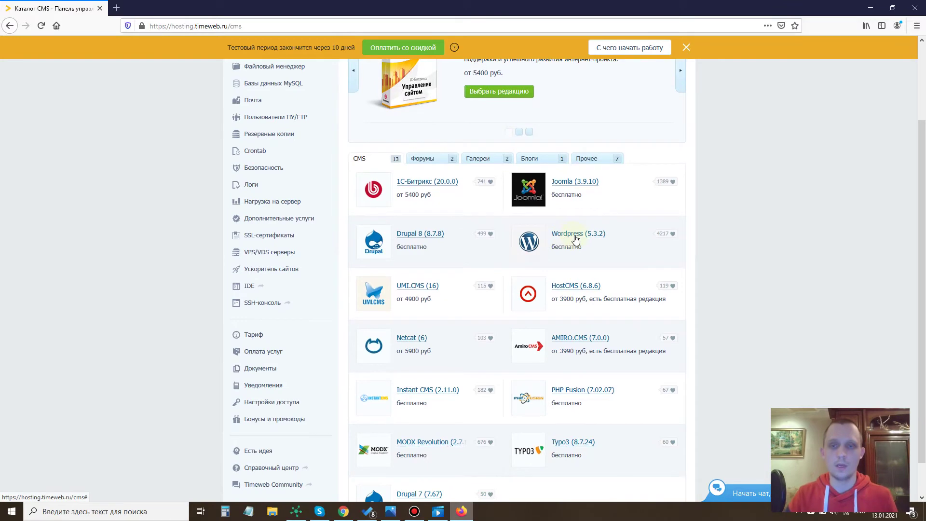
{"action": "left_click", "coordinate": [578, 235]}
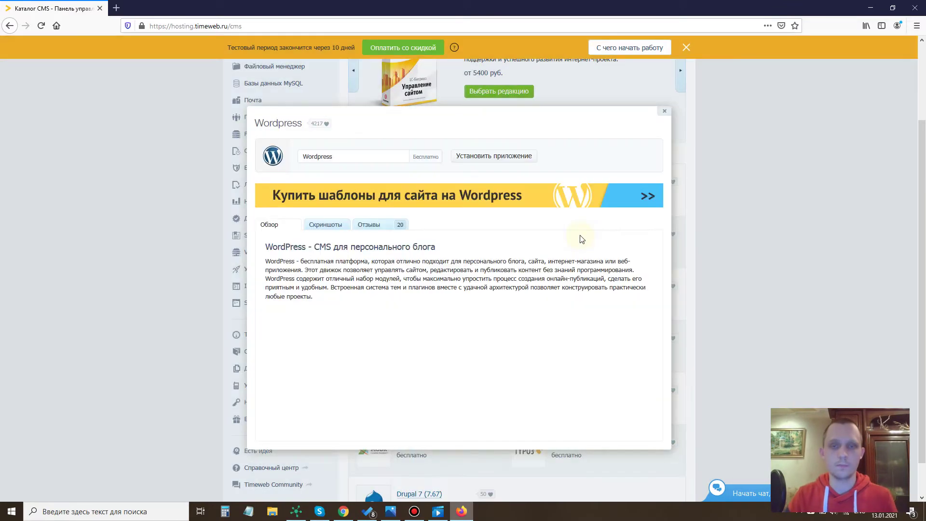
{"action": "left_click", "coordinate": [489, 160]}
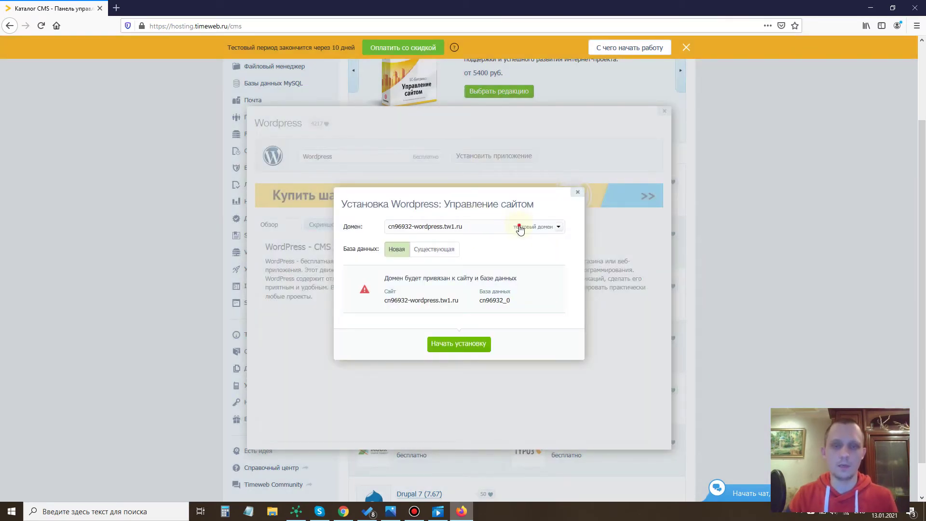
- Install WordPress on the account's free tmweb.ru domain with a new database
{"action": "left_click", "coordinate": [520, 230]}
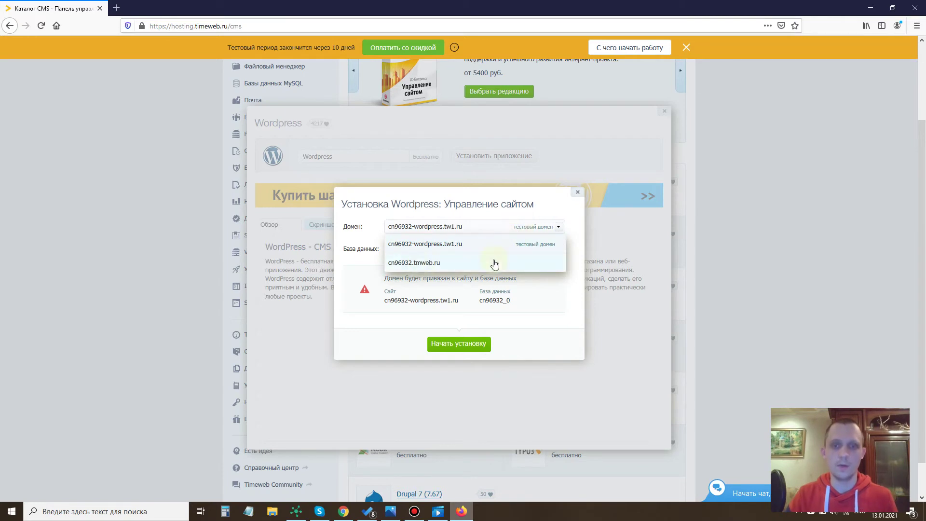
{"action": "left_click", "coordinate": [557, 228]}
{"action": "left_click", "coordinate": [557, 230]}
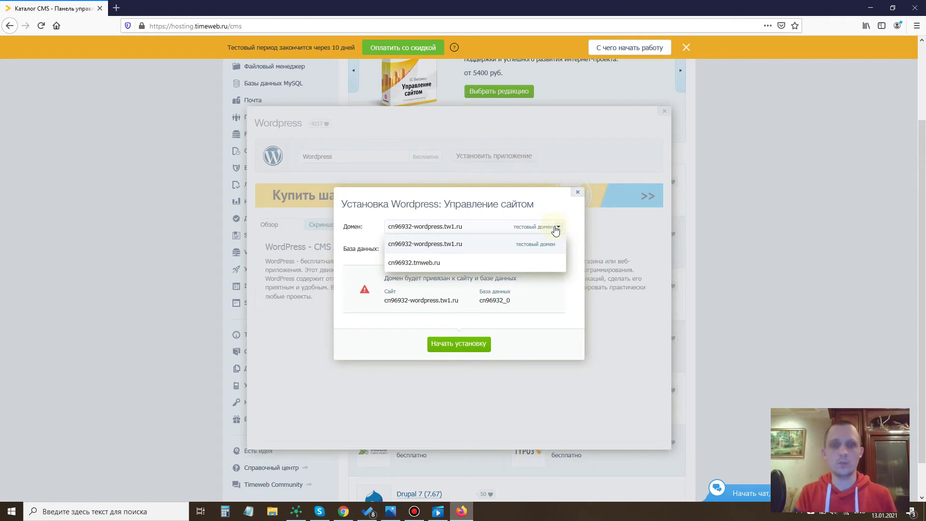
{"action": "left_click", "coordinate": [442, 264]}
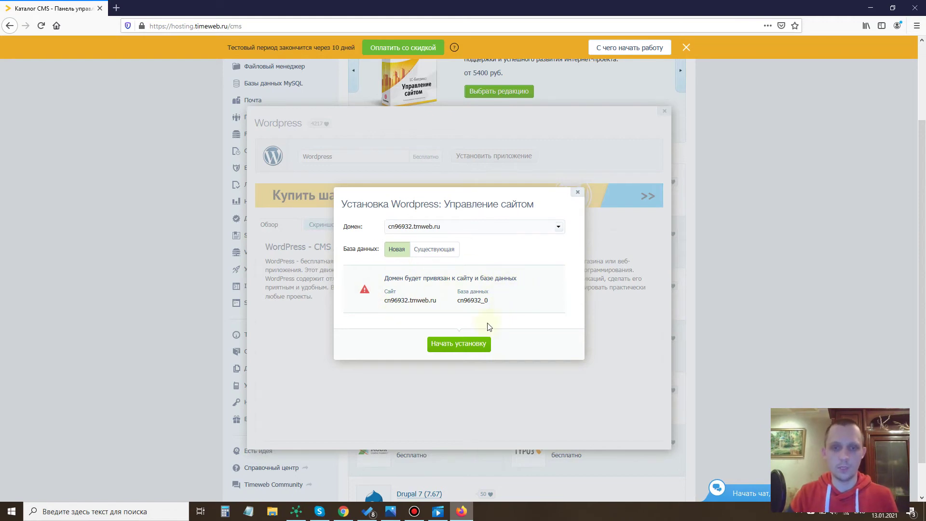
{"action": "left_click", "coordinate": [467, 346]}
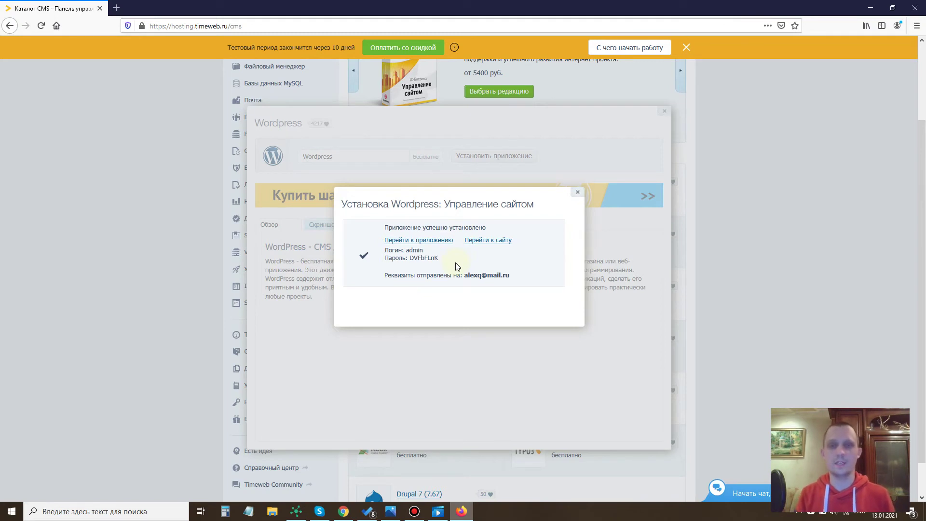
- Check where the credentials were sent, open the installed site in a new tab and look over its home page
{"action": "left_click_drag", "start_coordinate": [530, 272], "coordinate": [388, 276]}
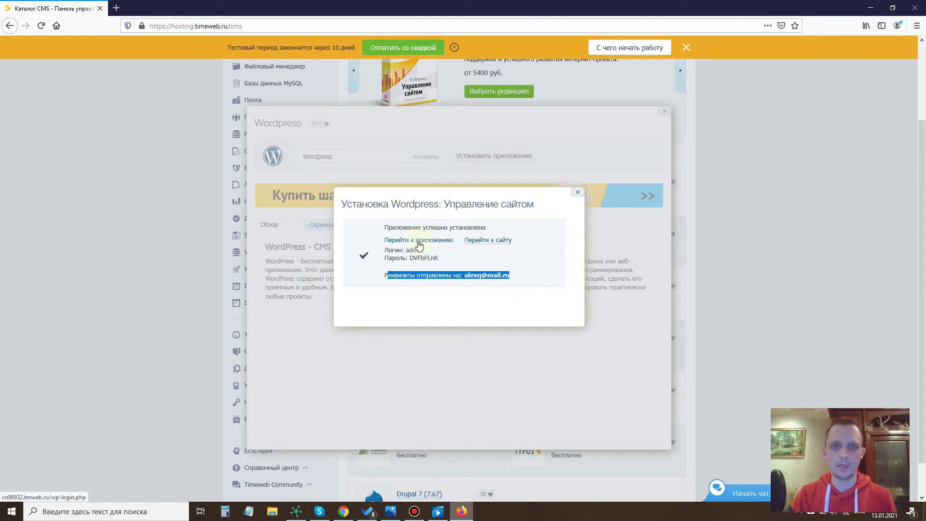
{"action": "middle_click", "coordinate": [483, 241]}
{"action": "left_click", "coordinate": [166, 8]}
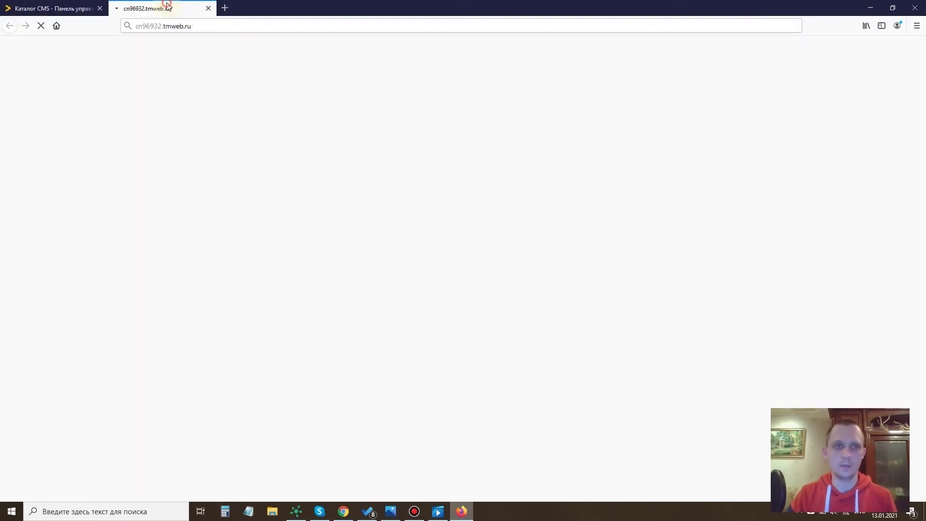
{"action": "scroll", "coordinate": [472, 297], "scroll_direction": "down", "scroll_amount": 4}
{"action": "scroll", "coordinate": [561, 246], "scroll_direction": "up", "scroll_amount": 4}
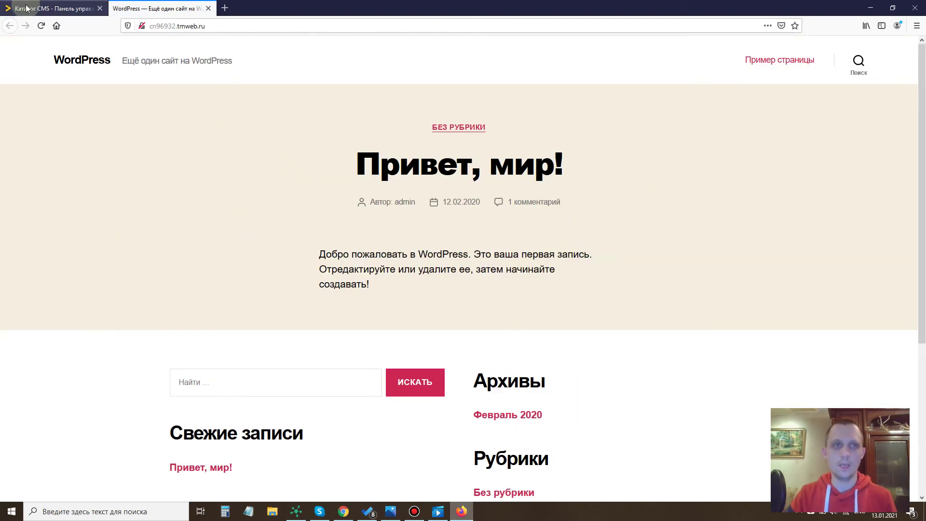
- Open the WordPress login page in a new tab and fill in the username admin from the installation summary
{"action": "left_click", "coordinate": [53, 8]}
{"action": "right_click", "coordinate": [409, 244]}
{"action": "left_click", "coordinate": [428, 247]}
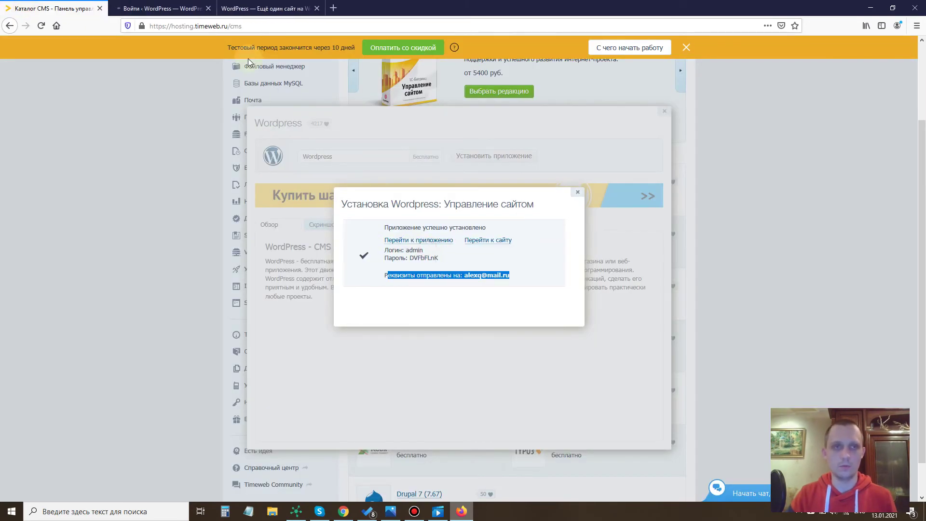
{"action": "left_click", "coordinate": [164, 9]}
{"action": "left_click", "coordinate": [70, 8]}
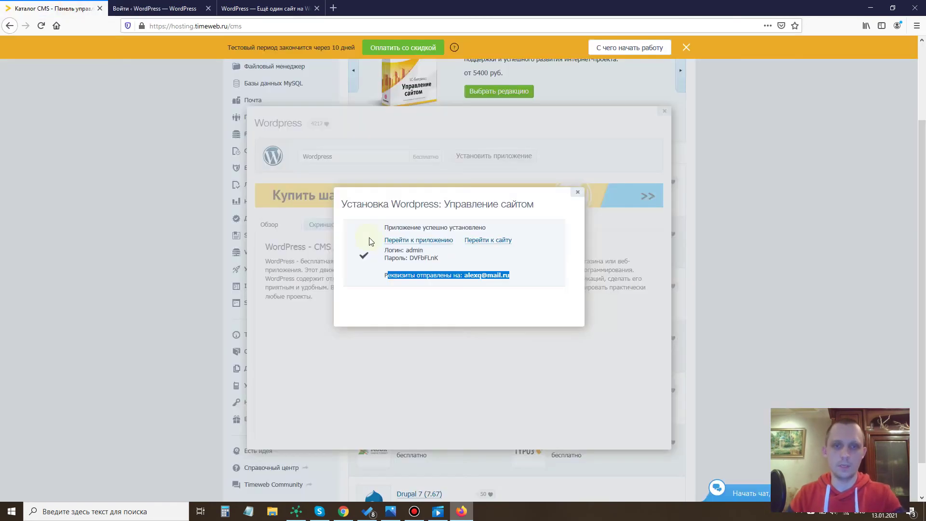
{"action": "double_click", "coordinate": [424, 251]}
{"action": "key", "text": "ctrl+c"}
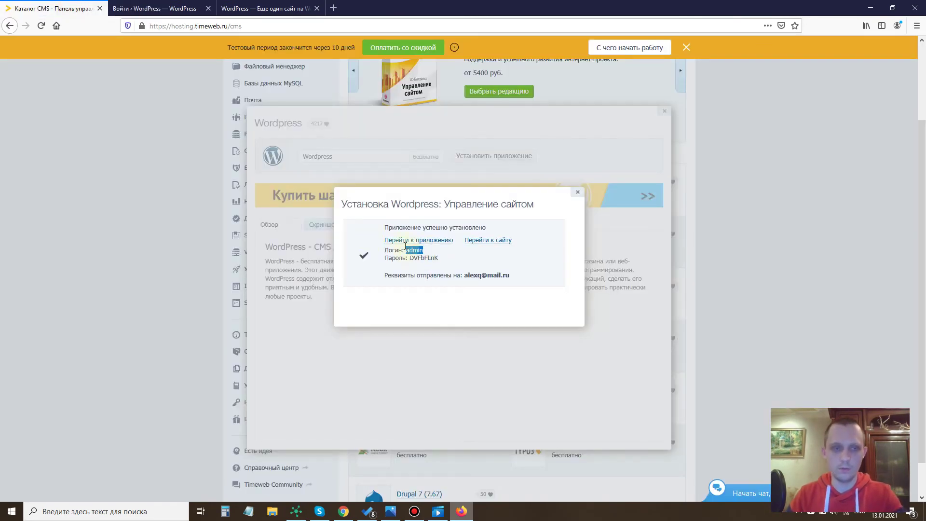
{"action": "key", "text": "ctrl+Tab"}
{"action": "key", "text": "ctrl+v"}
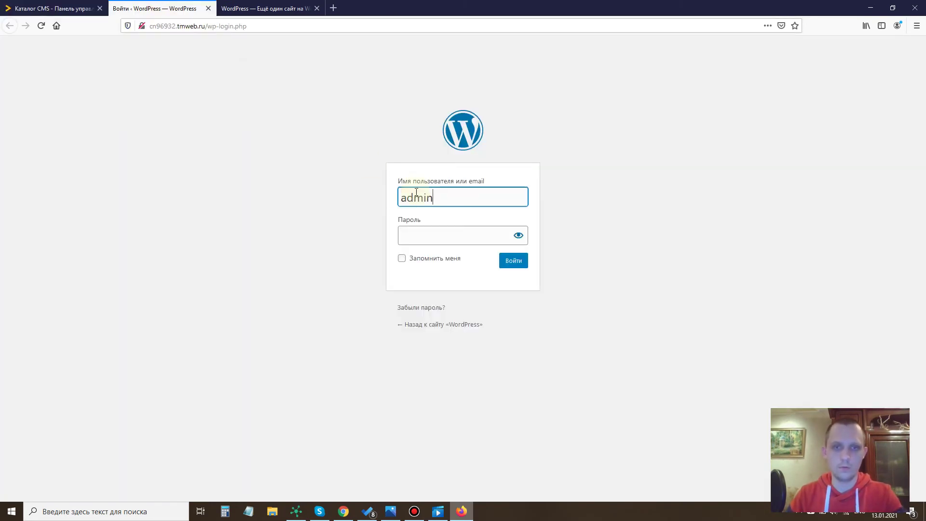
- Log in to WordPress with the account password from the installation summary and postpone the administrator email check
{"action": "left_click", "coordinate": [70, 8]}
{"action": "double_click", "coordinate": [424, 258]}
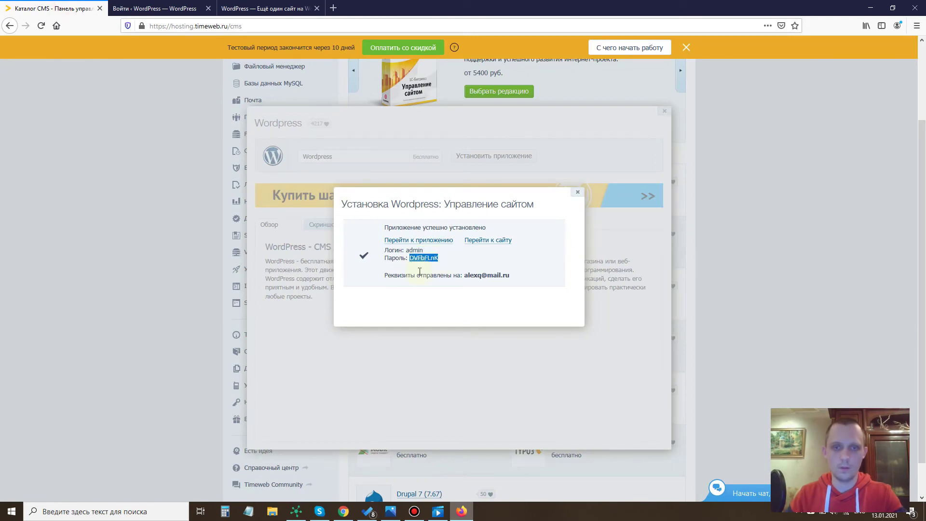
{"action": "key", "text": "ctrl+Tab"}
{"action": "key", "text": "Tab"}
{"action": "key", "text": "ctrl+v"}
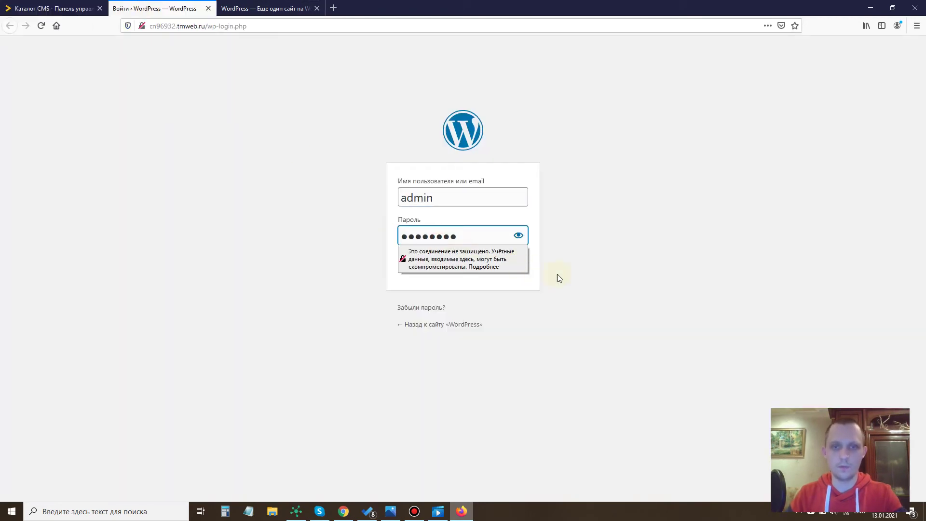
{"action": "left_click", "coordinate": [514, 261]}
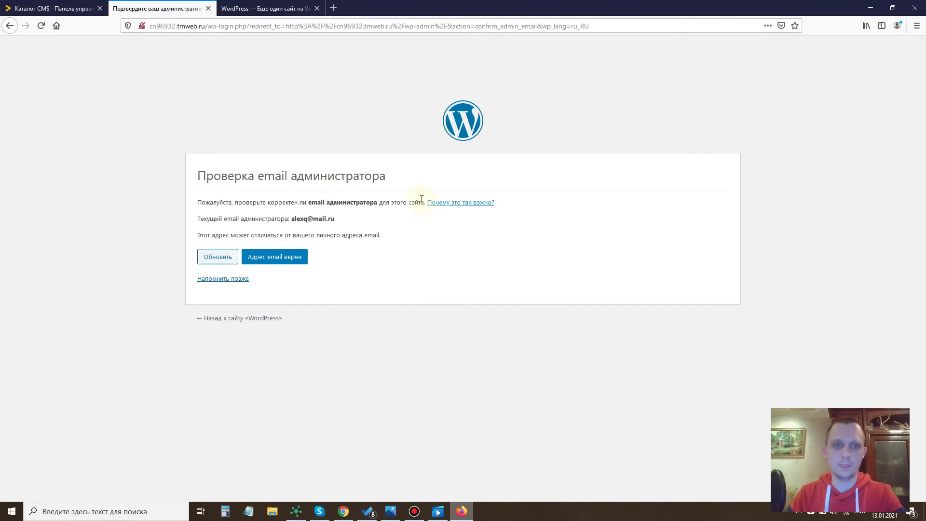
{"action": "left_click", "coordinate": [232, 280]}
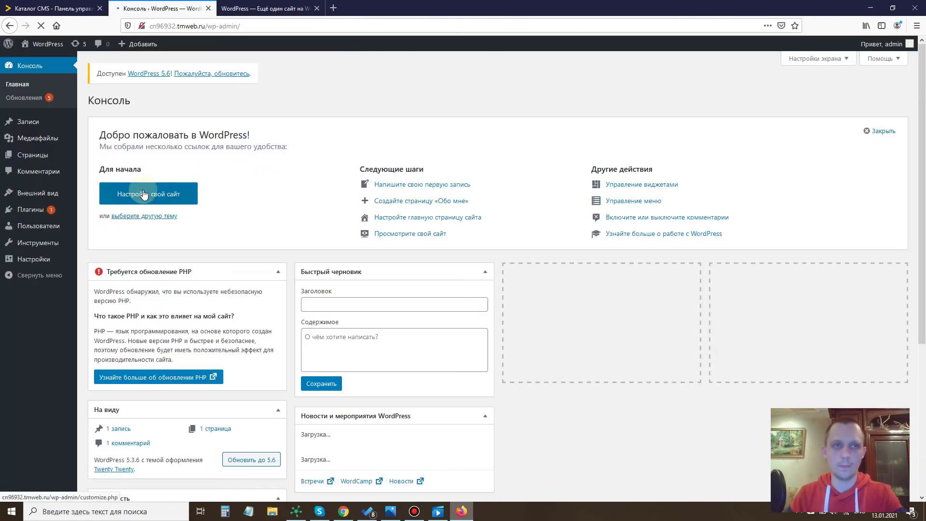
- Look over the WordPress dashboard and compare it with the public home page of the new site
{"action": "scroll", "coordinate": [376, 301], "scroll_direction": "down", "scroll_amount": 5}
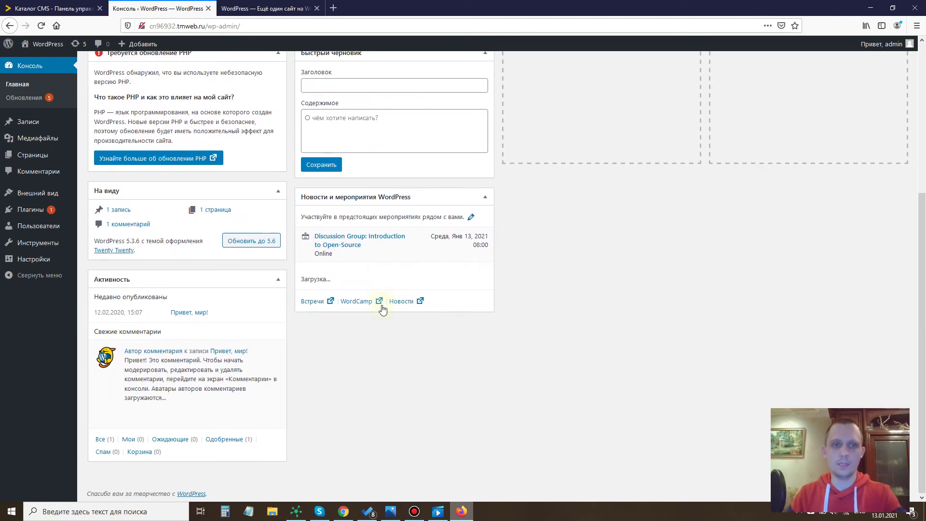
{"action": "scroll", "coordinate": [374, 304], "scroll_direction": "up", "scroll_amount": 5}
{"action": "scroll", "coordinate": [397, 222], "scroll_direction": "down", "scroll_amount": 5}
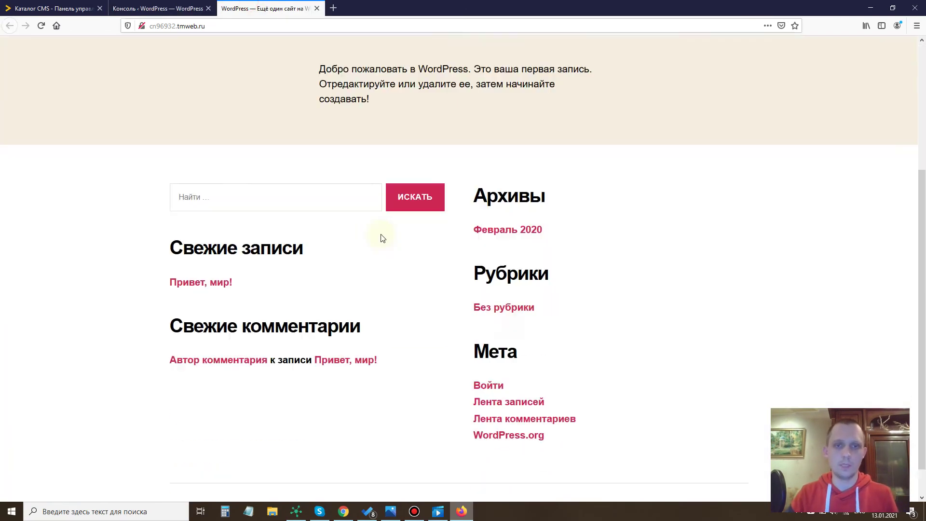
{"action": "scroll", "coordinate": [308, 225], "scroll_direction": "up", "scroll_amount": 5}
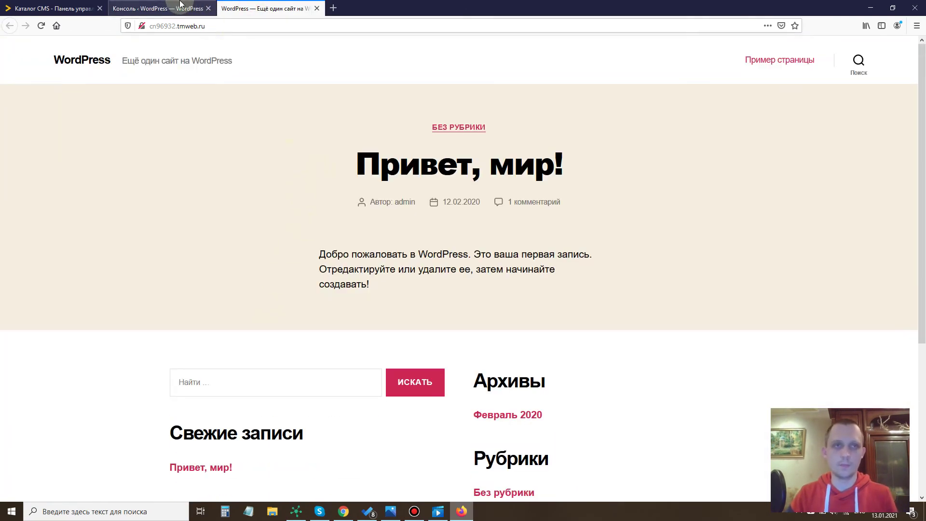
{"action": "left_click", "coordinate": [173, 8]}
{"action": "left_click", "coordinate": [240, 7]}
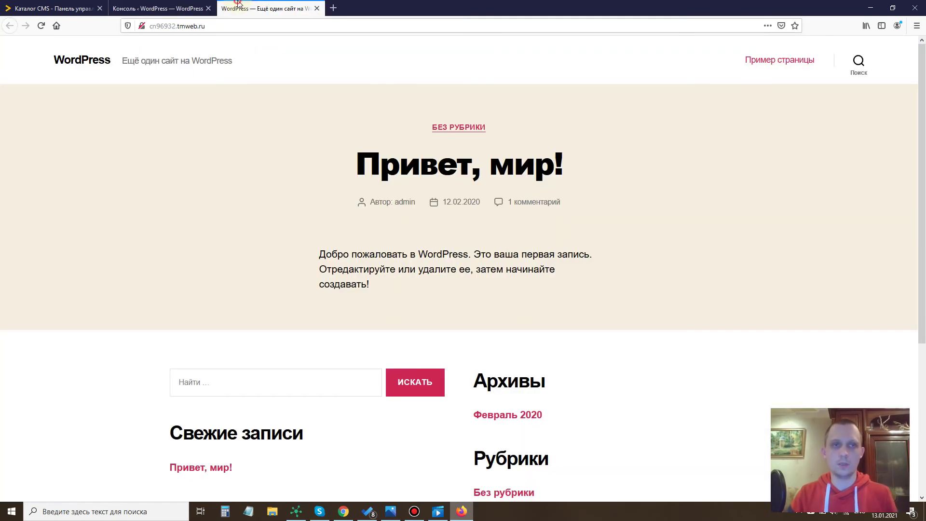